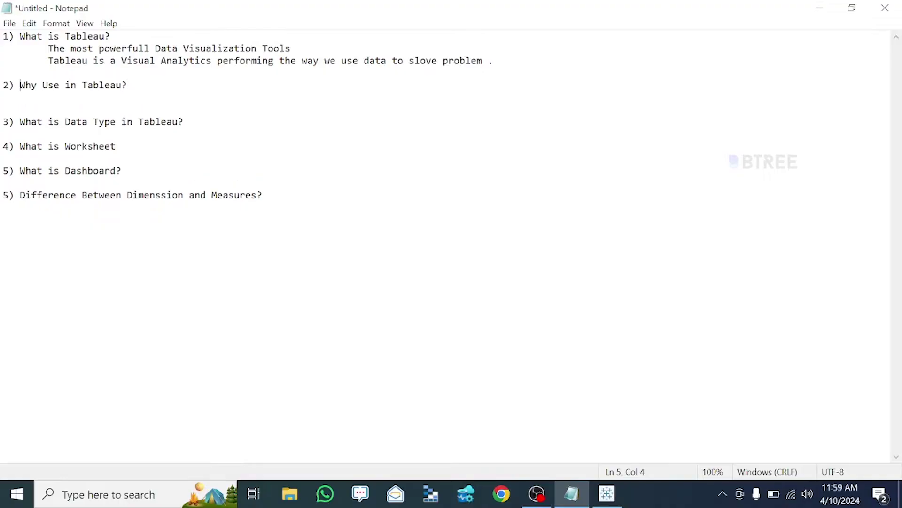
key(Down)
drag(19, 85, 65, 85)
click(49, 96)
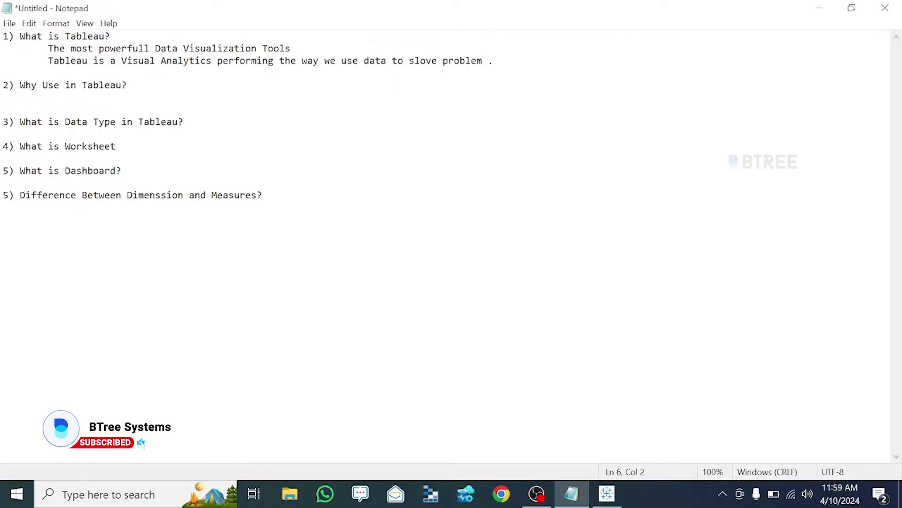
double_click(30, 98)
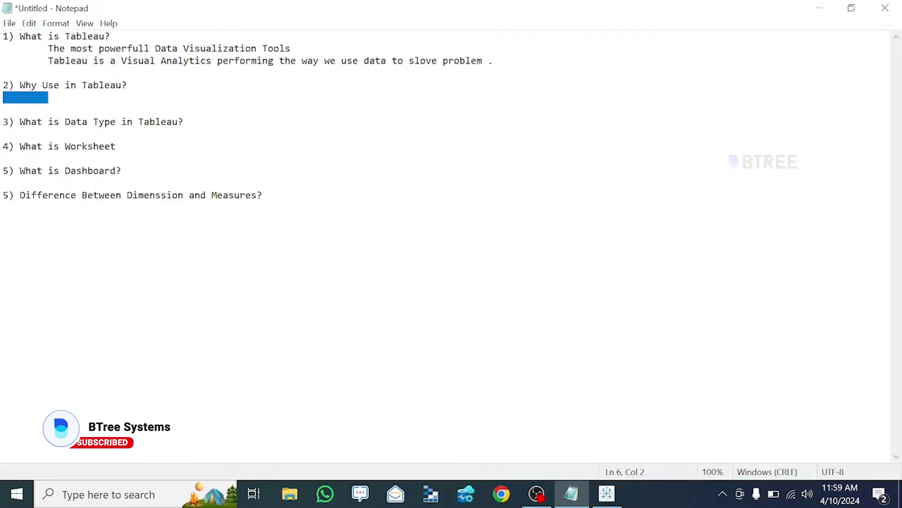
key(BackSpace)
key(BackSpace)
text(Crea)
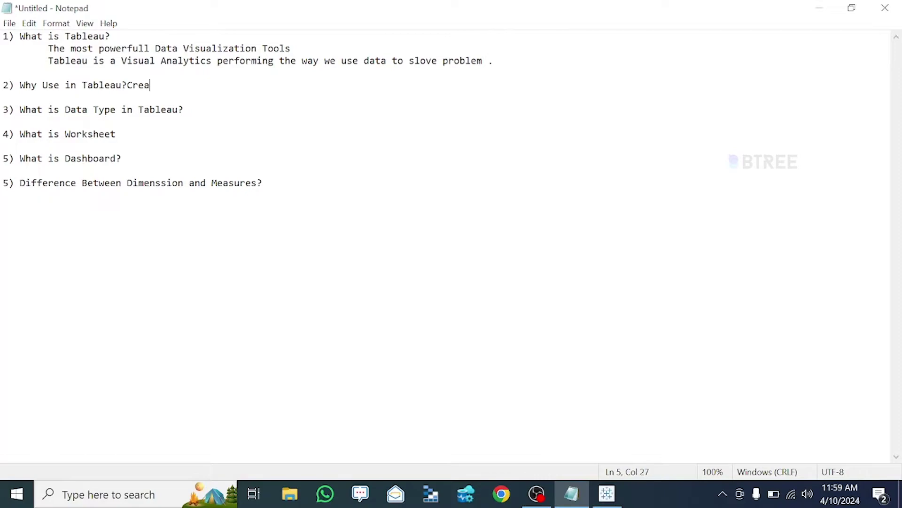
key(BackSpace)
key(BackSpace)
key(BackSpace)
key(BackSpace)
key(Return)
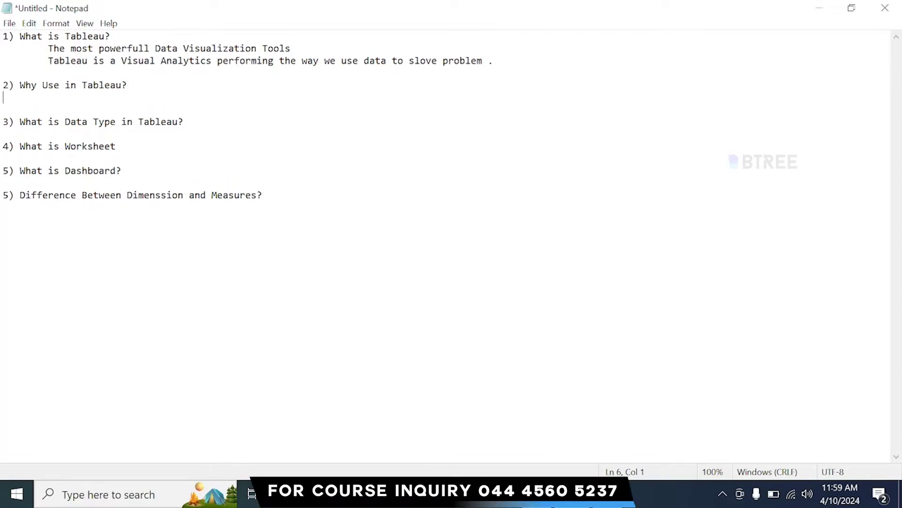
Step: Write an indented answer beginning "Create Different Chart" under question 2, "Why Use in Tableau?"
text(Create Different )
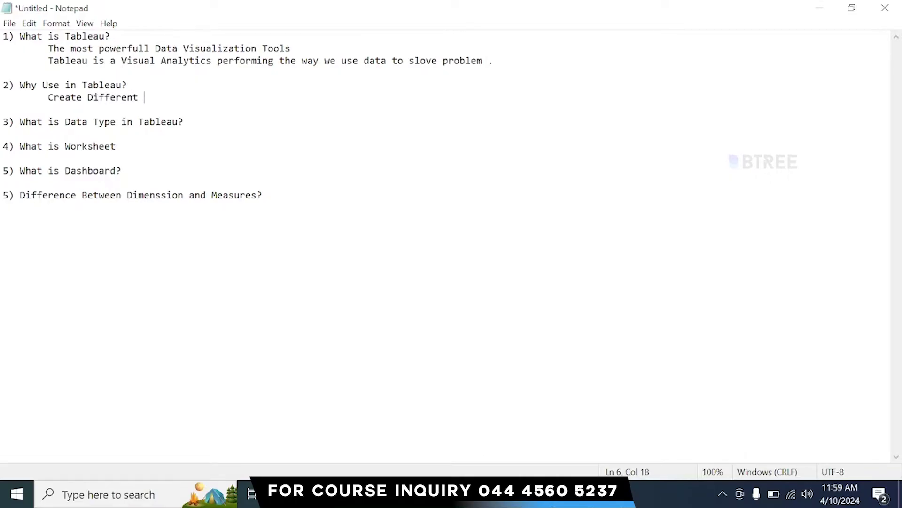
text(Cha)
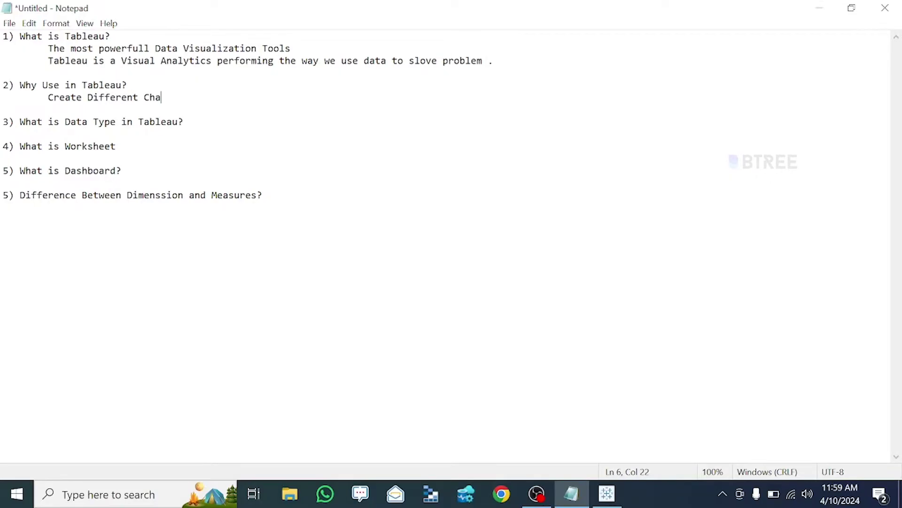
text(rt)
key(shift+Left)
key(shift+Left)
key(shift+Left)
key(shift+Left)
key(shift+Left)
key(shift+Left)
key(shift+Left)
key(shift+Left)
key(Right)
Step: Extend the question 2 answer with ",graph,maps,dashboard" after "Chart"
text(,graph,mapls)
key(BackSpace)
key(BackSpace)
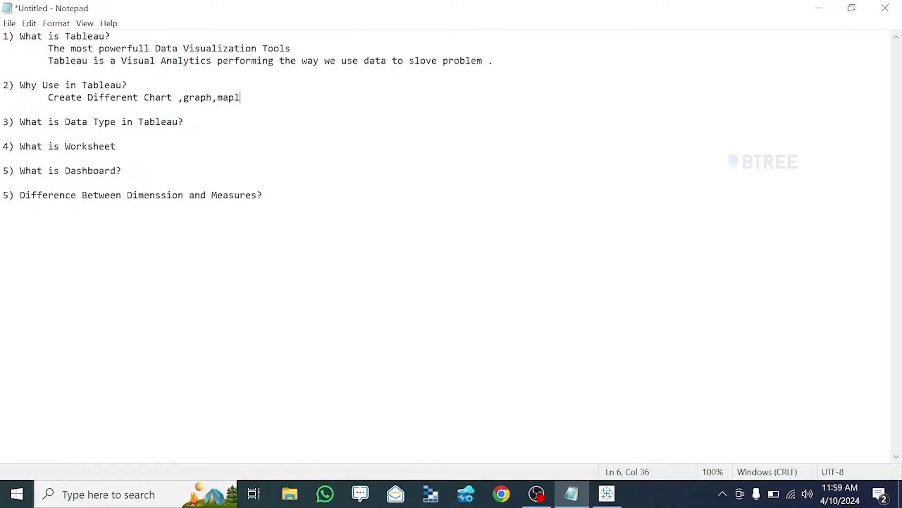
text(s,dashbo)
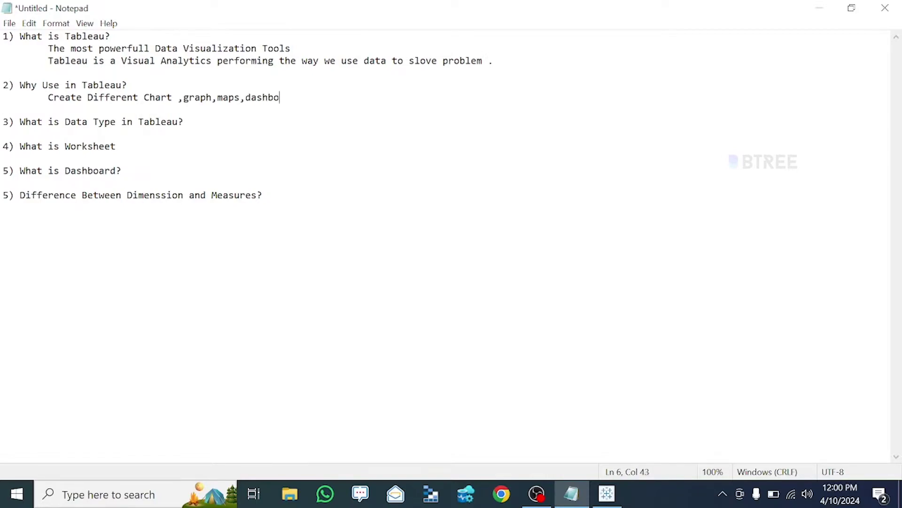
text(ard,and stories,)
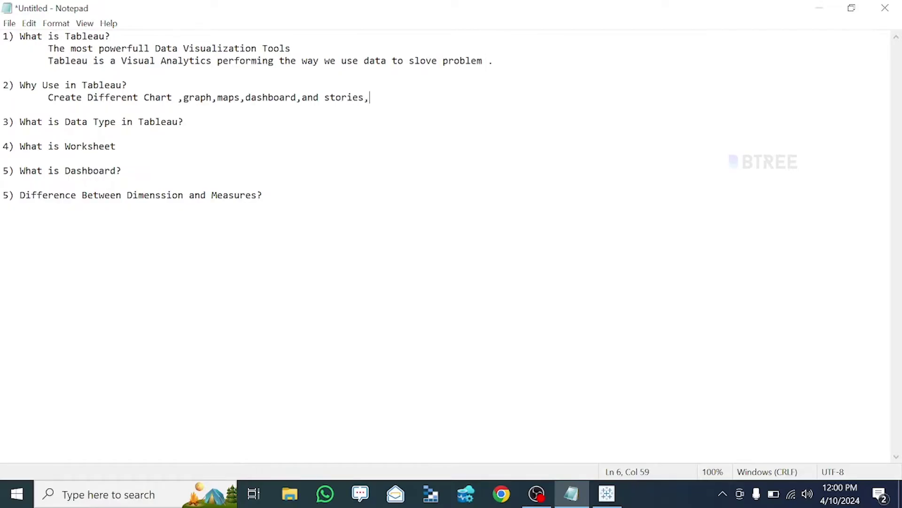
text(for visualizing )
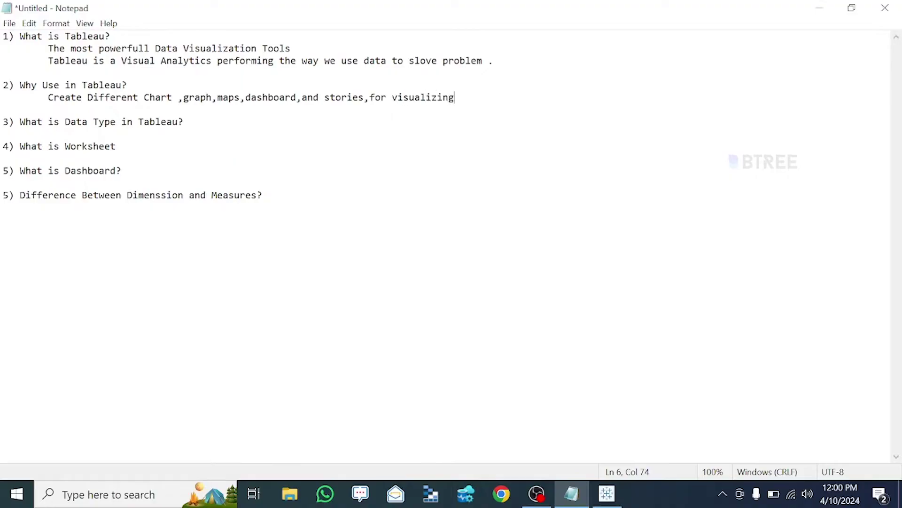
text( and analysing data)
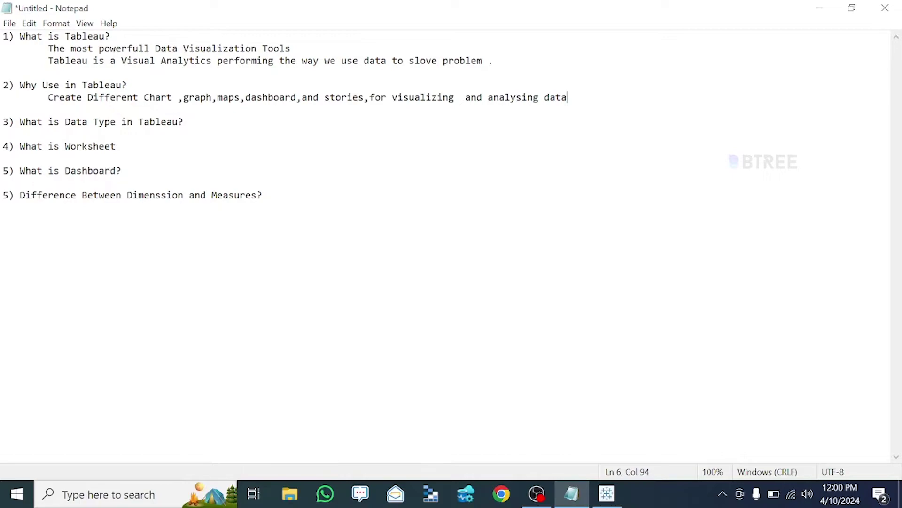
drag(48, 98, 202, 97)
click(168, 98)
drag(48, 97, 195, 98)
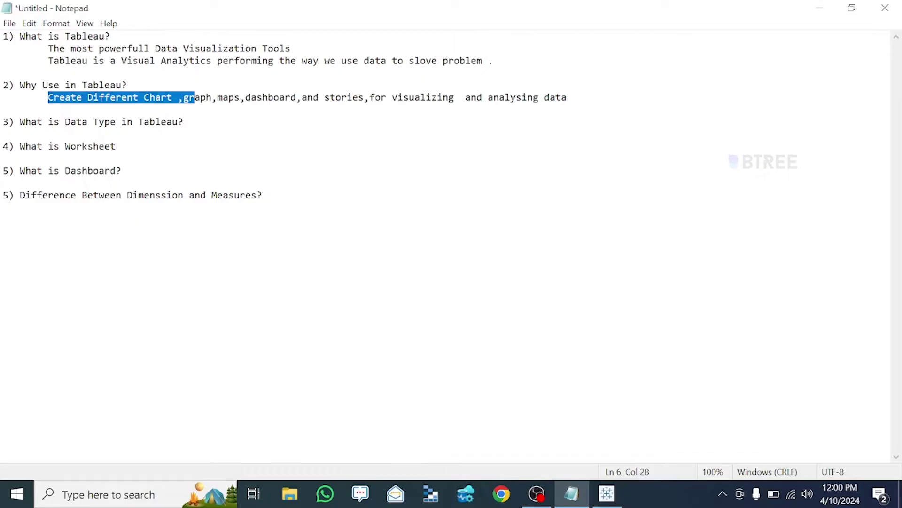
click(206, 97)
drag(53, 97, 4, 109)
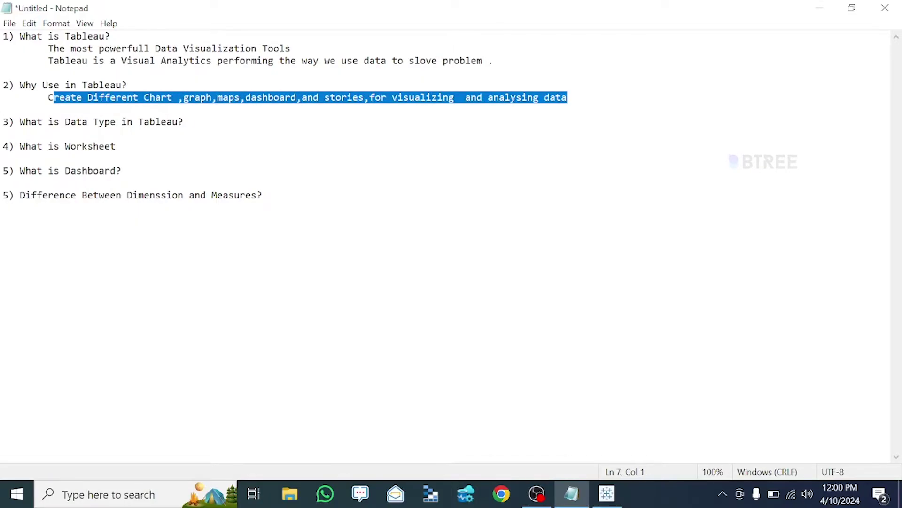
click(568, 97)
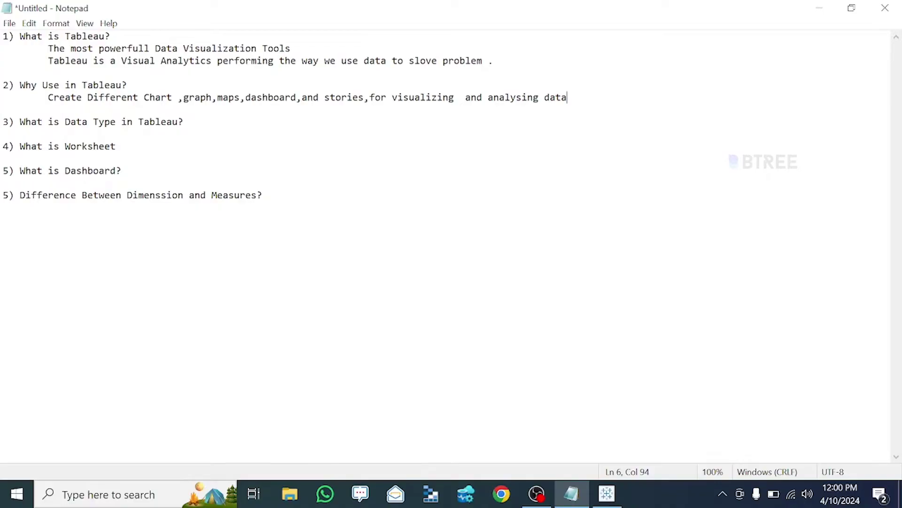
drag(144, 97, 183, 97)
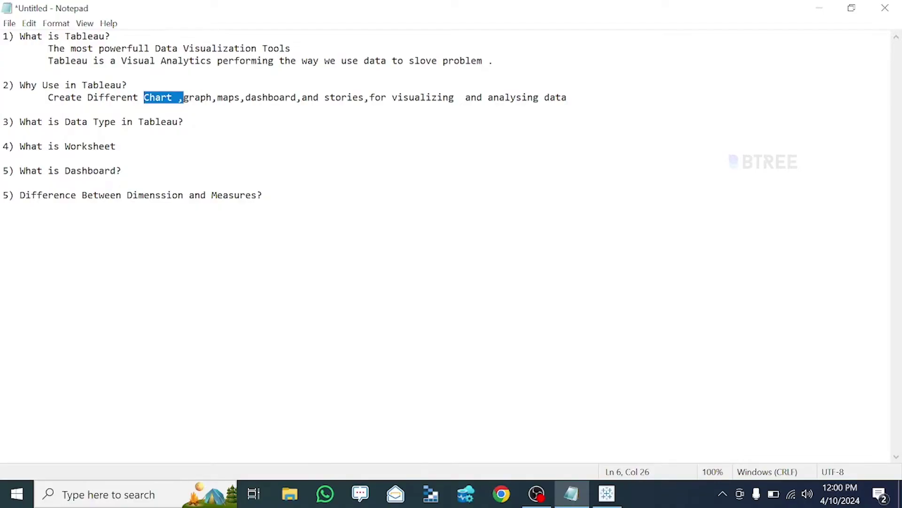
Step: Start a second indented line in the question 2 answer reading "to help in making business"
click(568, 98)
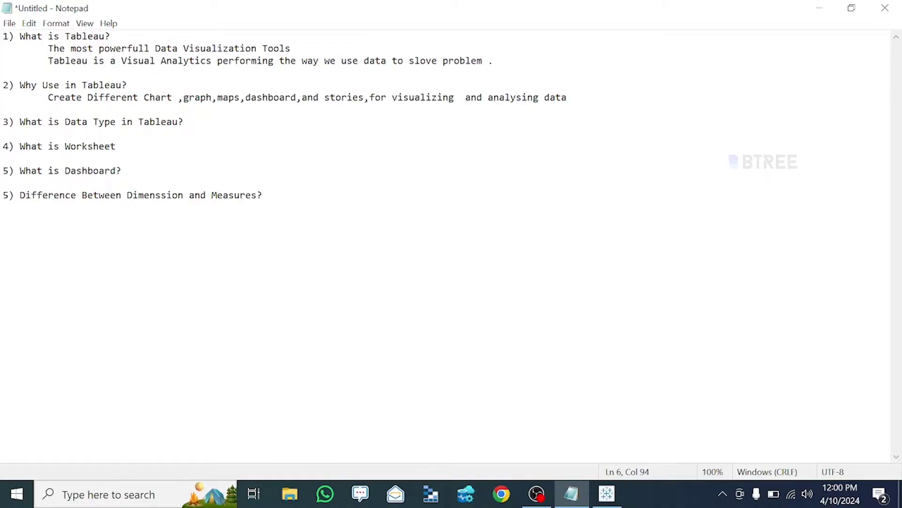
key(Return)
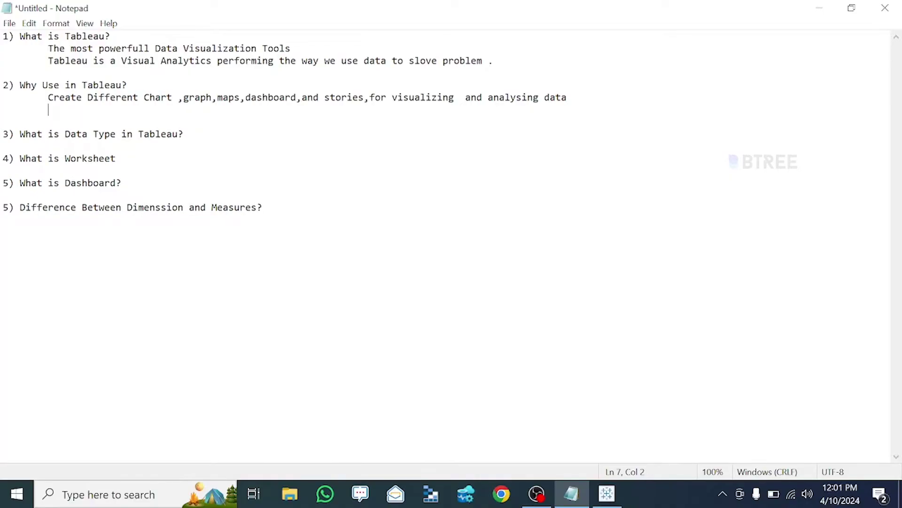
key(Tab)
text(to help in making )
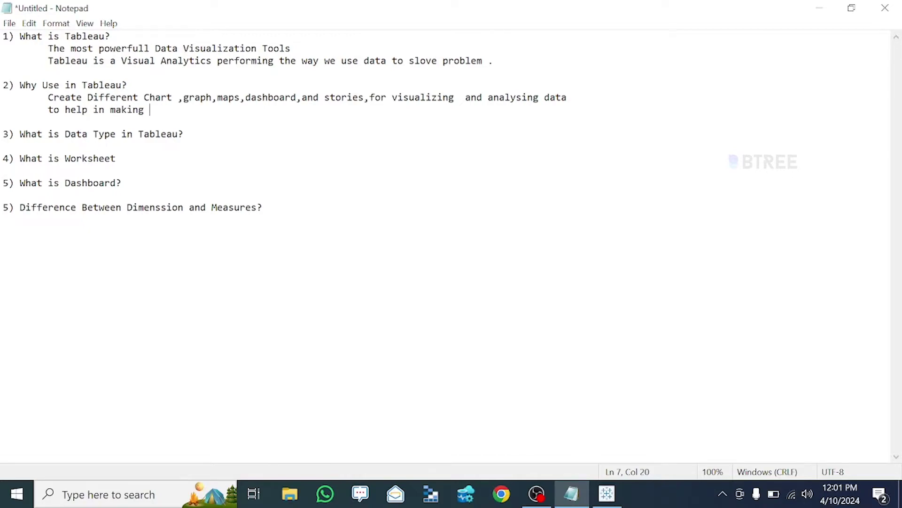
text(business)
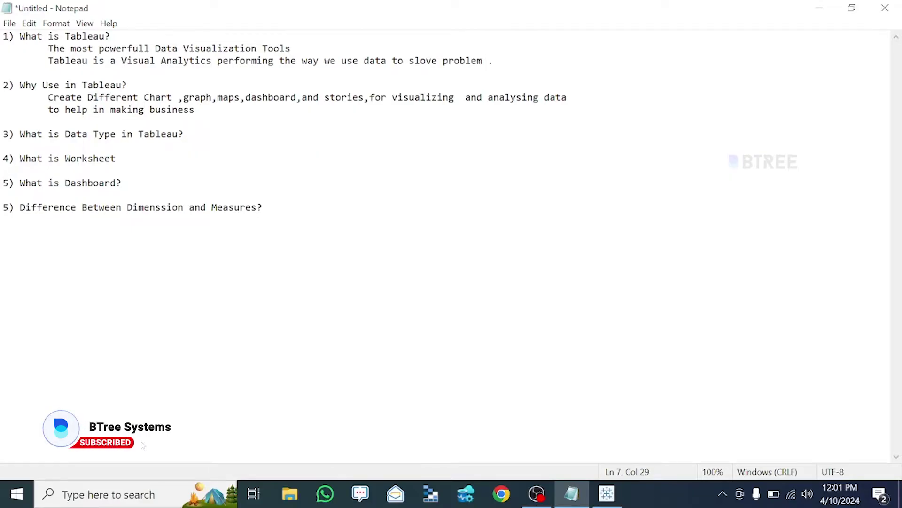
Step: Continue the second line of the question 2 answer with "descission meaninfull"
text(descission mea)
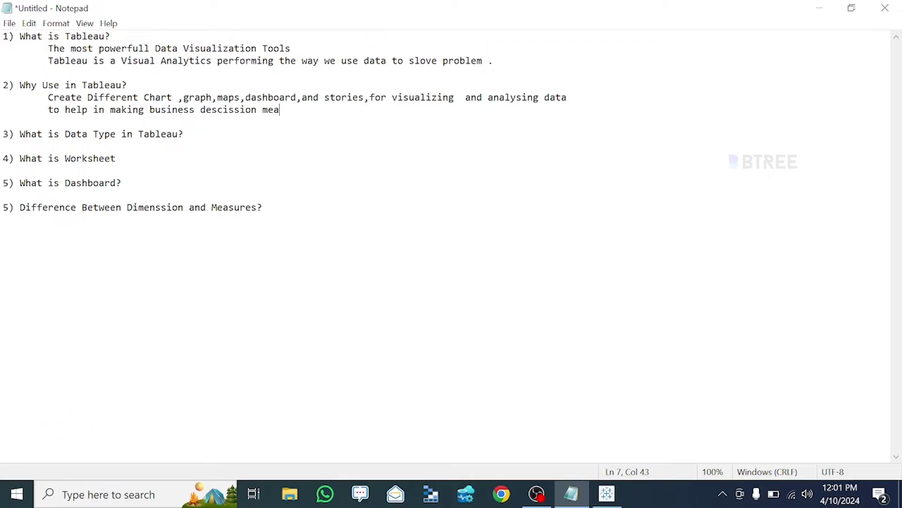
text(ning )
text(full)
Step: Correct the last word of the second answer line to "meaningfull"
key(Left)
key(Left)
key(Left)
key(Left)
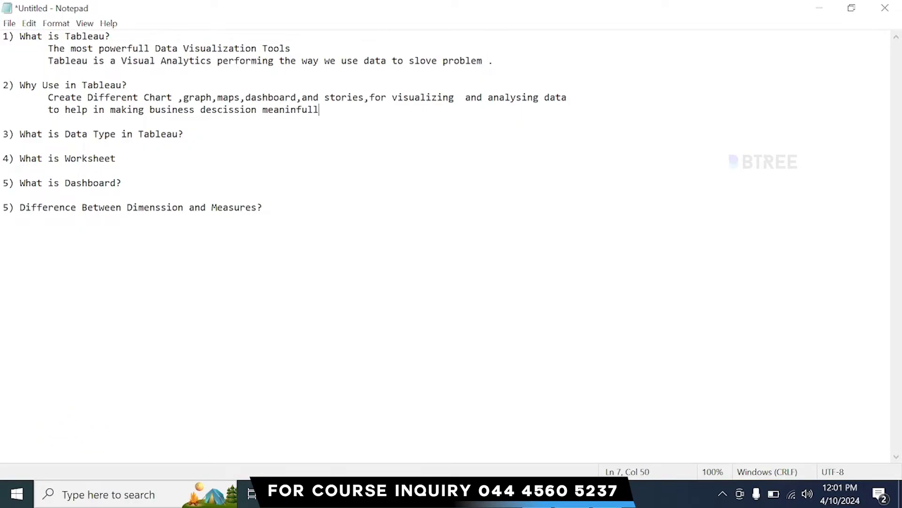
key(Right)
key(Right)
key(Left)
key(Left)
key(BackSpace)
key(Right)
key(Right)
key(Right)
key(Right)
Step: Complete the question 2 answer with "insights ." at the end of the second line
text(insight)
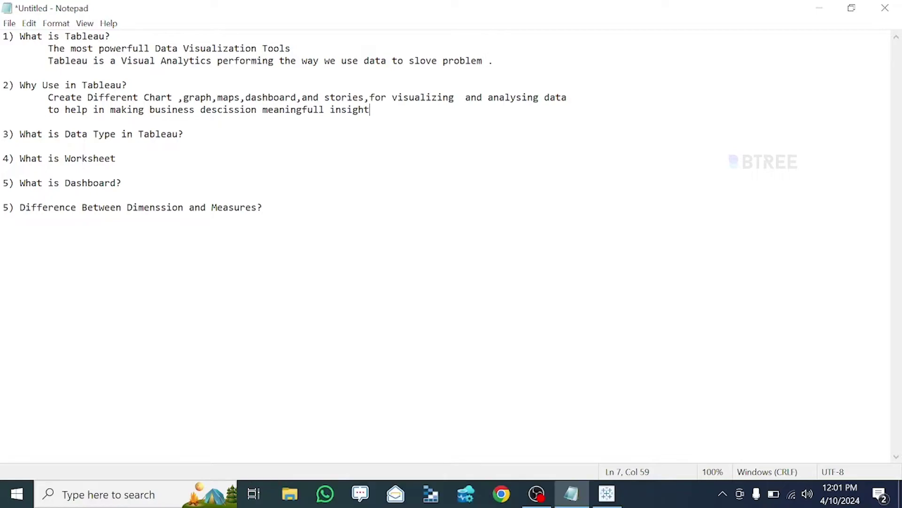
text(s .)
drag(386, 109, 3, 85)
click(172, 110)
Step: Add an indented entry reading "whole number" under question 3, "What is Data Type in Tableau?"
click(386, 109)
key(Down)
key(Down)
key(Return)
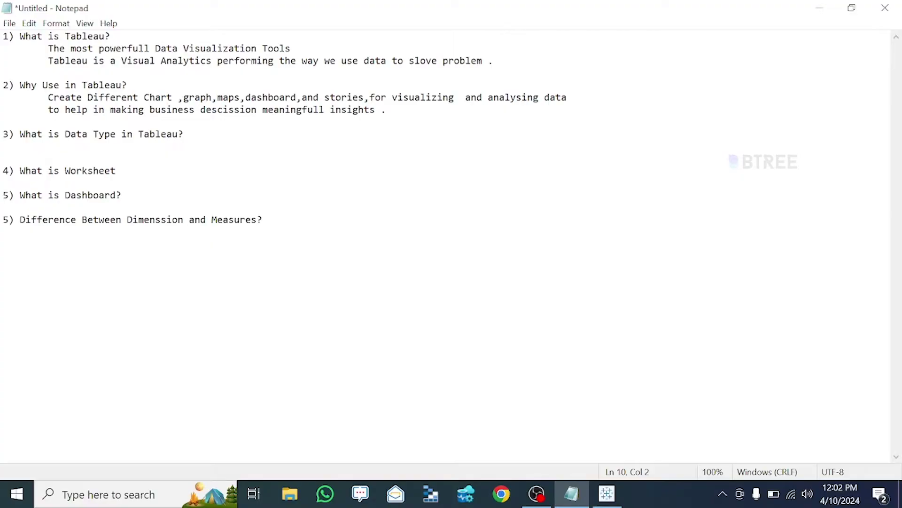
text(whole )
text(nome)
key(BackSpace)
key(BackSpace)
key(BackSpace)
key(BackSpace)
text(umber)
Step: Complete the whole number entry with "- int" and leave a blank line beneath it
key(Return)
key(Left)
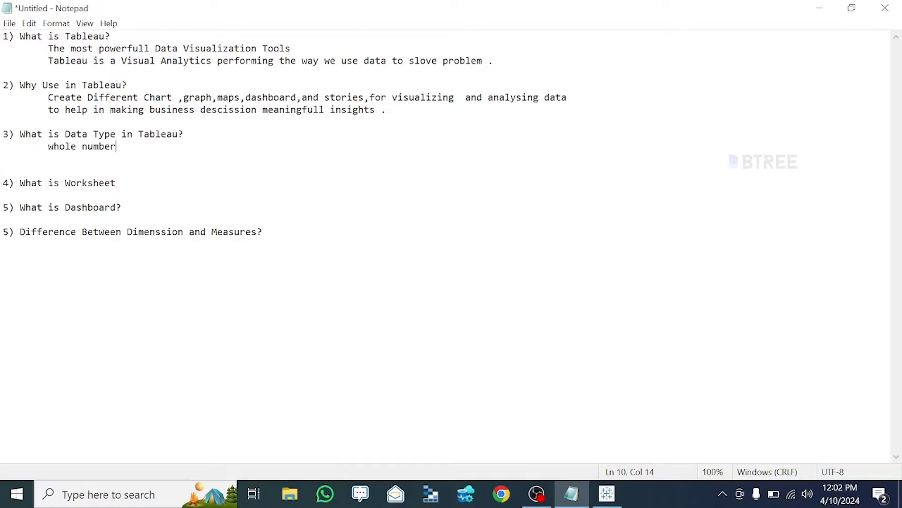
text(- int)
key(Return)
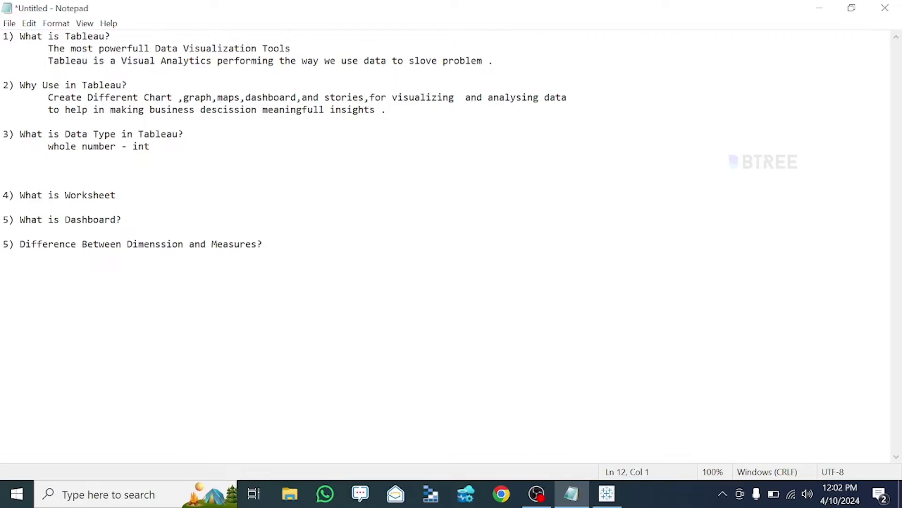
Step: Add the data type entry "decimal- float" below the whole number entry
text(decimal- float)
key(Return)
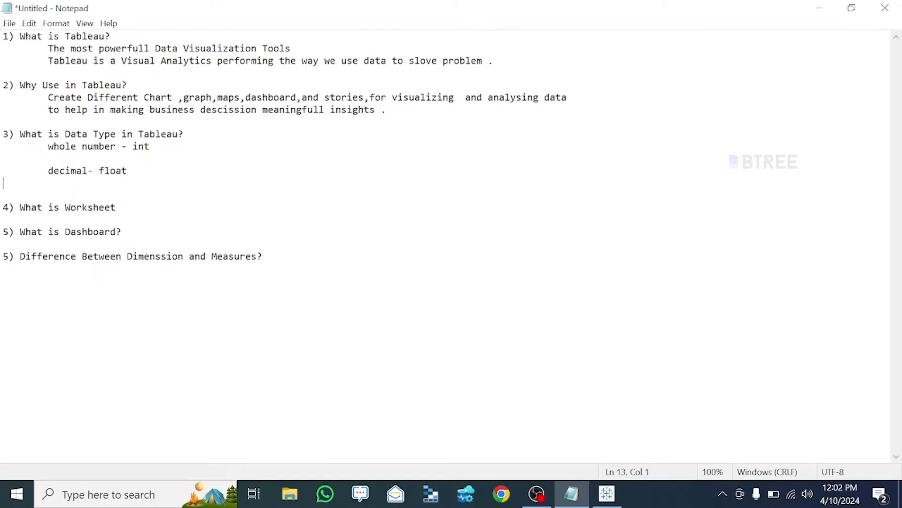
key(Tab)
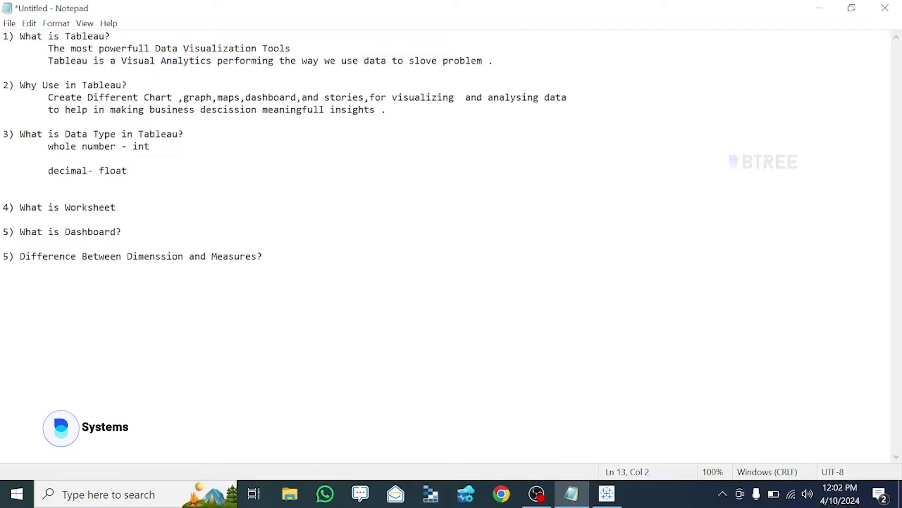
text(st)
key(BackSpace)
key(BackSpace)
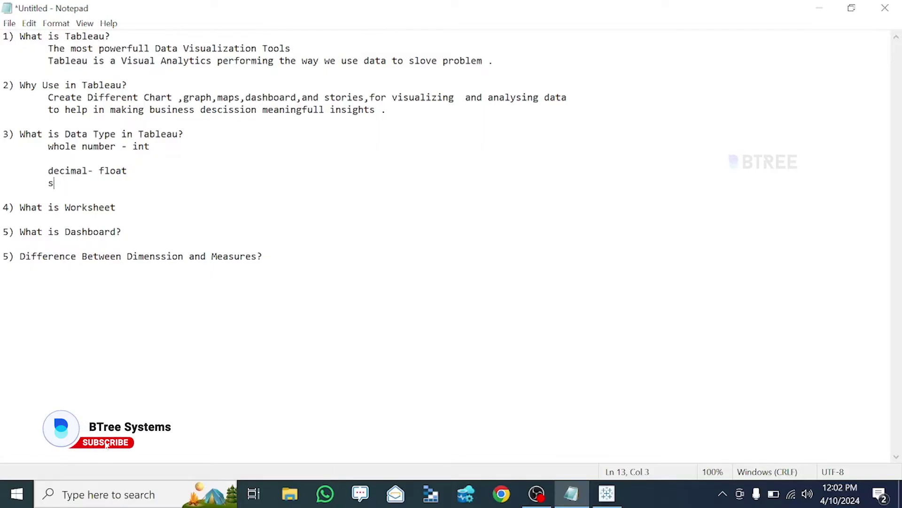
Step: Leave a blank line below the decimal entry and start an indented data type entry reading "string-"
key(Return)
key(Up)
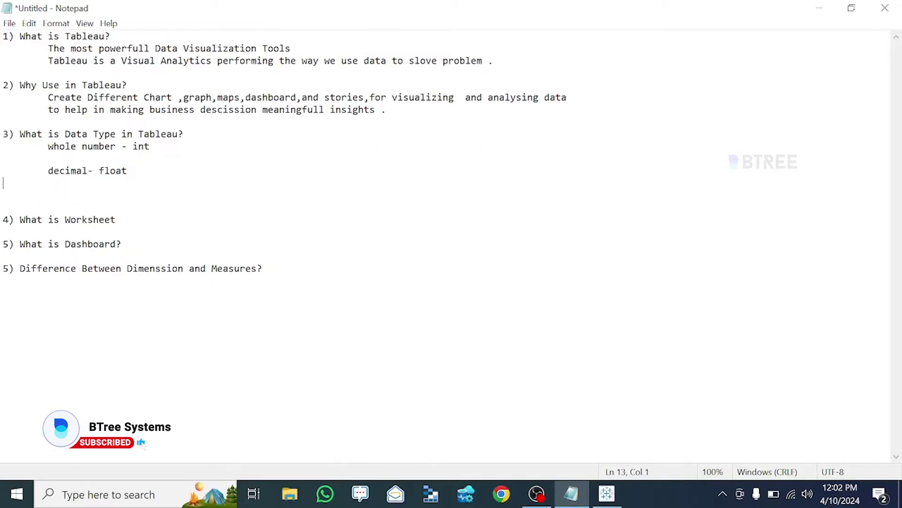
key(Down)
key(Tab)
text(string)
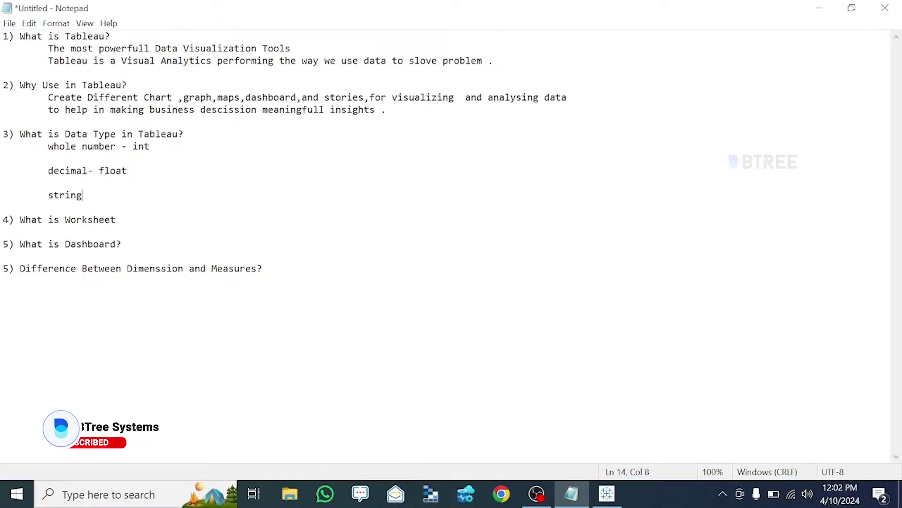
text(-se)
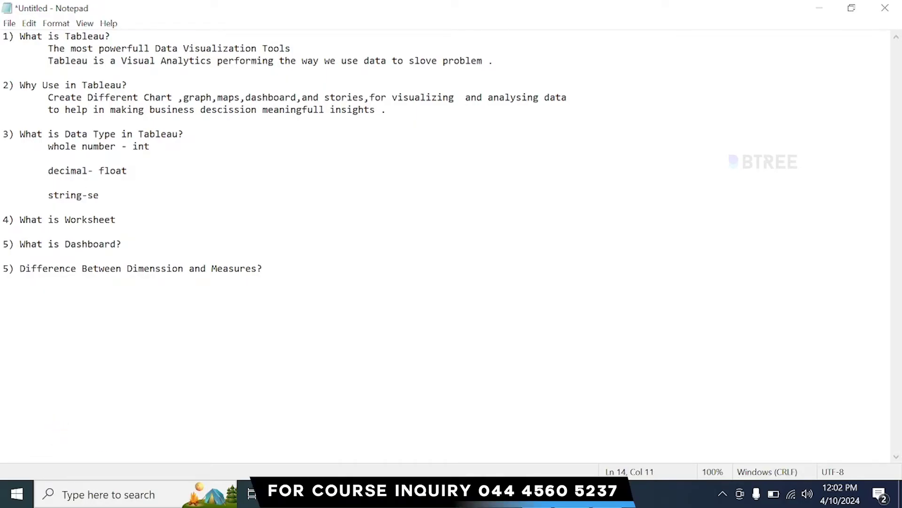
text(quence of character)
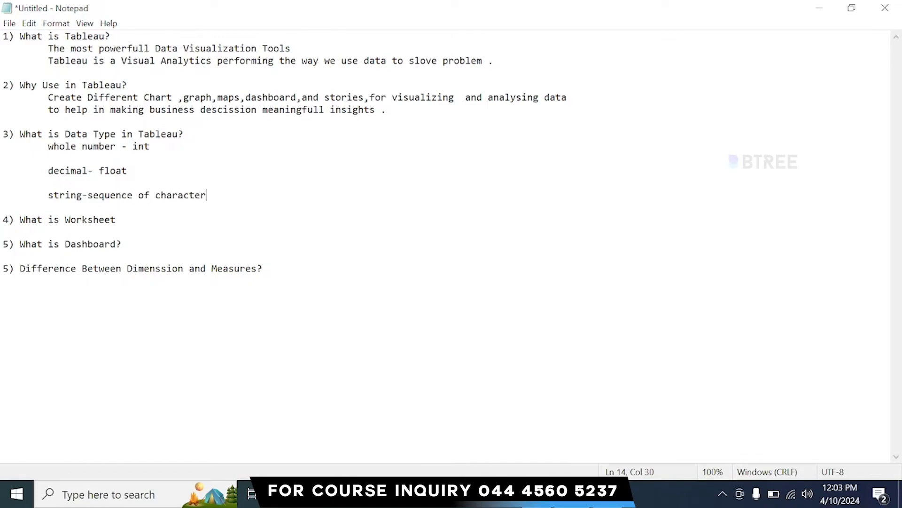
Step: Define the string entry as "sequence of character" and start a new line below it
key(Return)
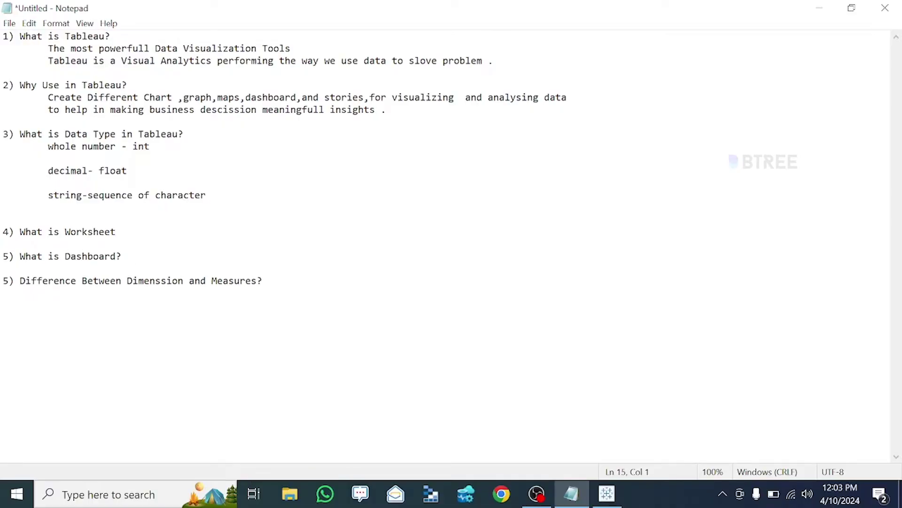
drag(48, 146, 151, 147)
click(48, 183)
drag(48, 170, 127, 171)
click(128, 170)
drag(48, 195, 205, 195)
Step: Add the data type entry "boolean- either or false" on the line below the string entry
key(Right)
key(Return)
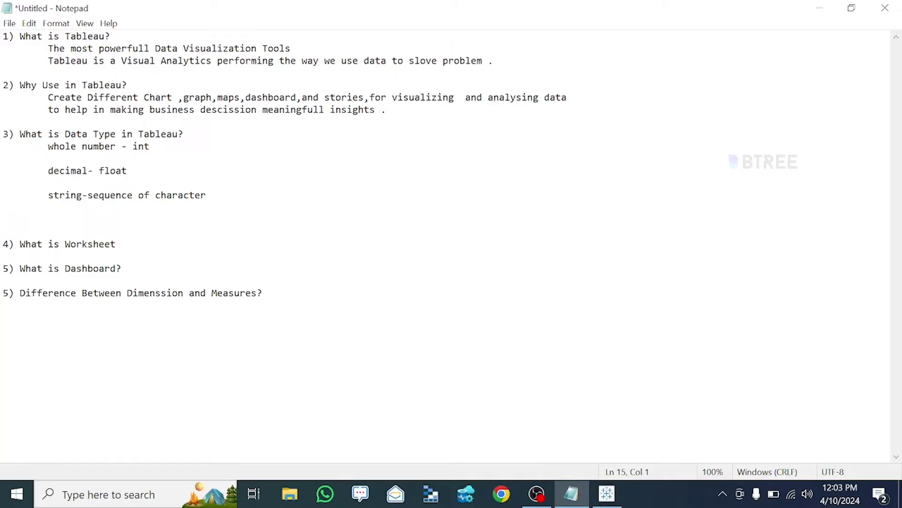
text(boolean- either or fals)
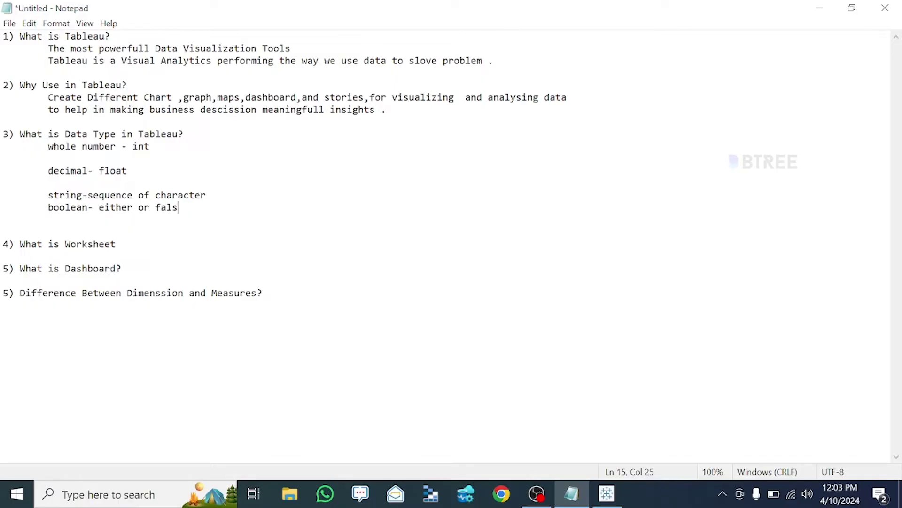
text(e)
Step: Insert a blank line between the string and boolean entries
click(206, 195)
key(Return)
drag(3, 237, 186, 220)
click(3, 182)
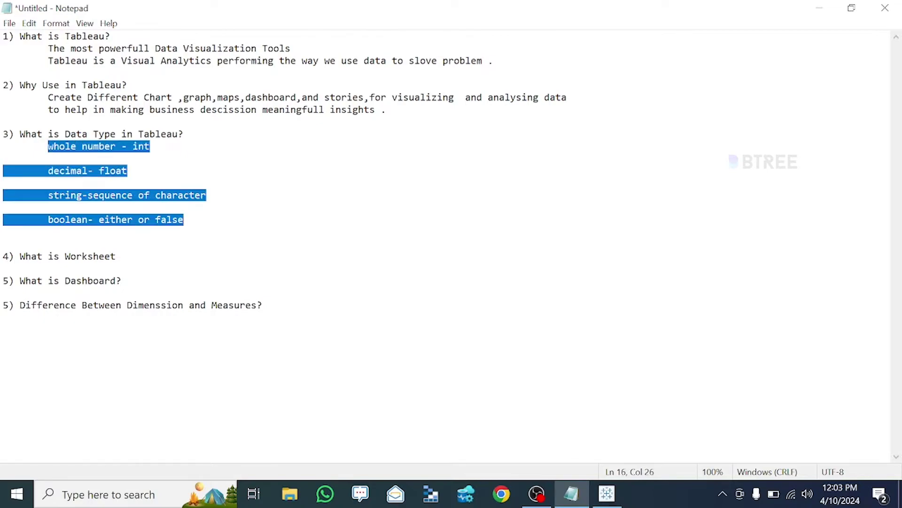
click(186, 220)
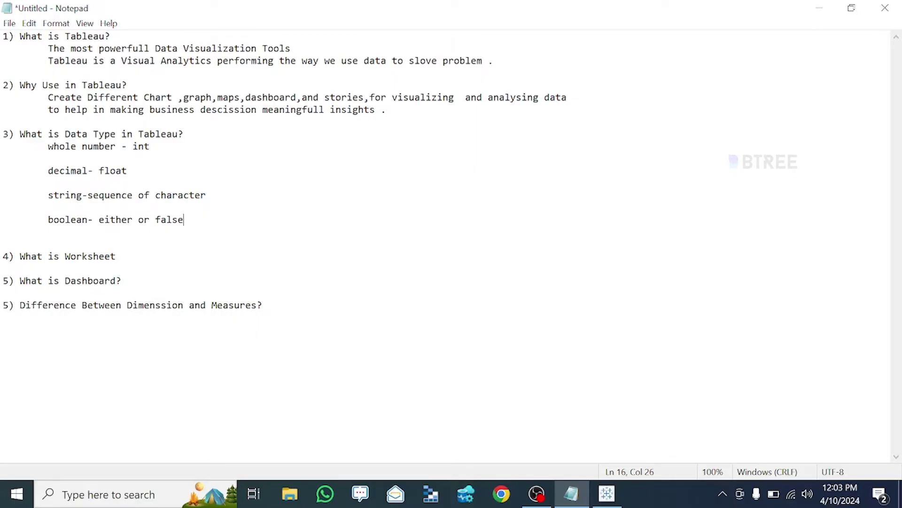
Step: Leave a blank line below the boolean entry and start an indented data type entry reading "geography-"
key(Return)
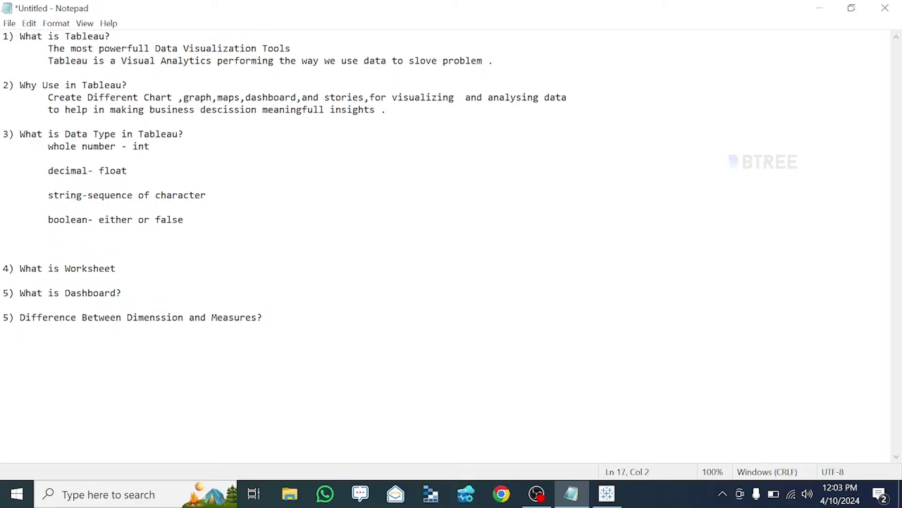
key(Return)
key(Tab)
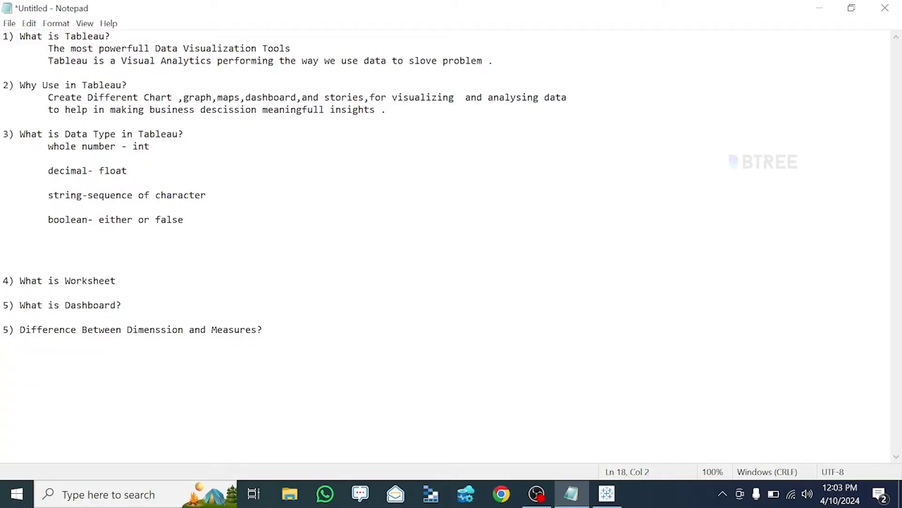
text(geography=)
key(BackSpace)
text(- la)
Step: Complete the geography entry with "latitude-longitude" and start a new line below it
text(titude)
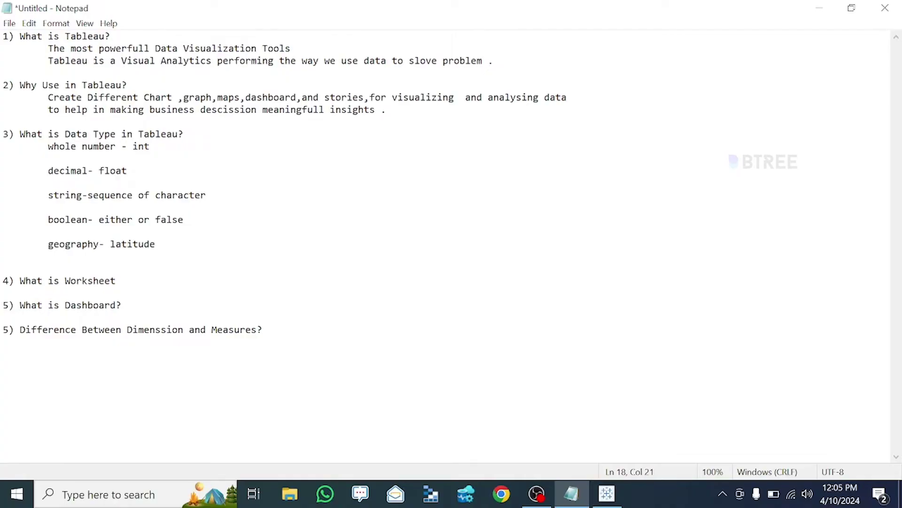
text(-longitude)
key(Return)
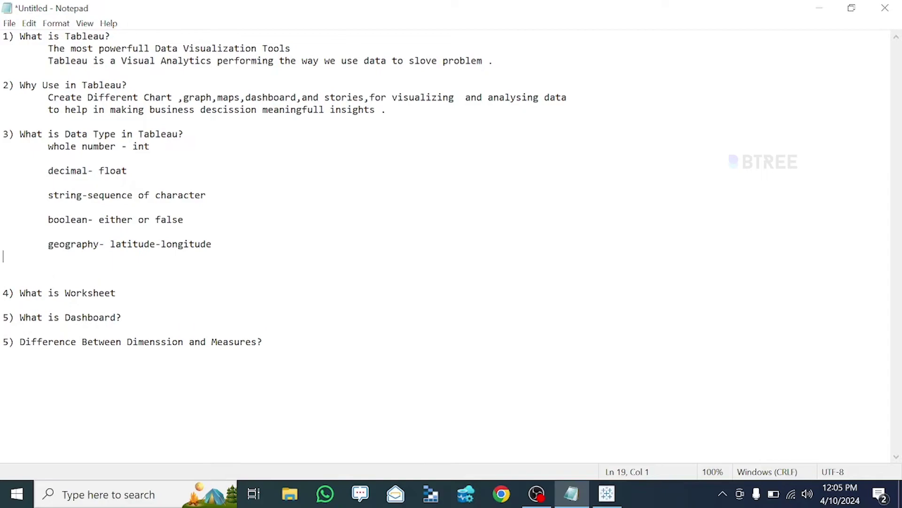
Step: Review the data type entries from whole number to geography
drag(48, 244, 212, 244)
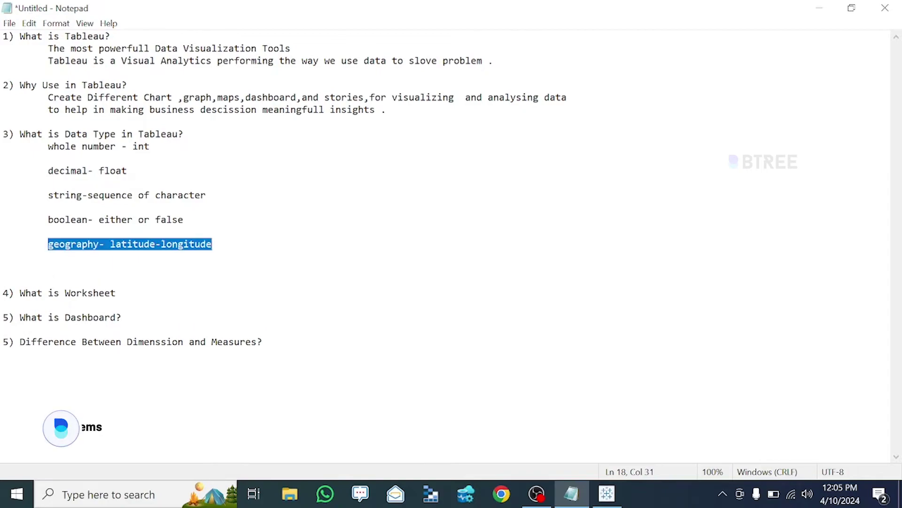
drag(48, 146, 150, 146)
key(Down)
key(Up)
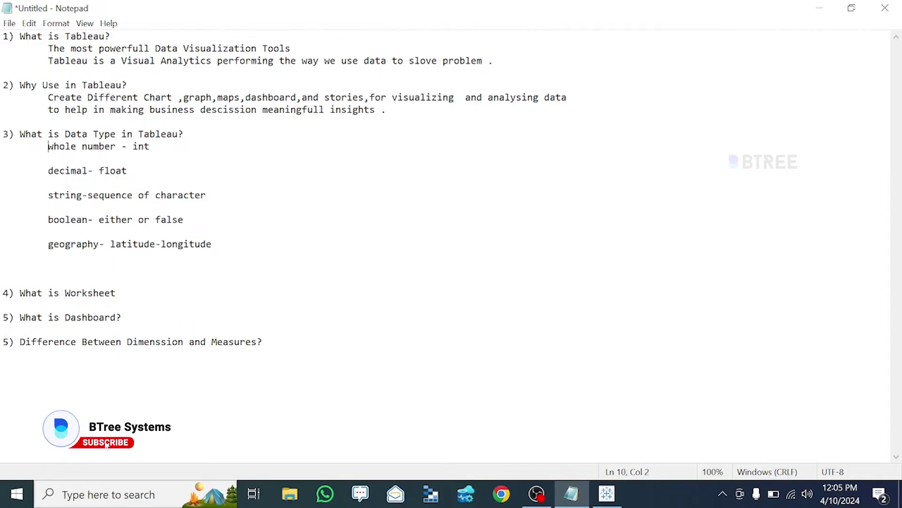
key(shift+Down)
key(shift+Down)
key(shift+Down)
key(shift+Down)
key(shift+Down)
key(shift+Down)
key(shift+Down)
key(shift+Down)
key(shift+Down)
key(shift+Down)
drag(4, 281, 4, 146)
click(3, 158)
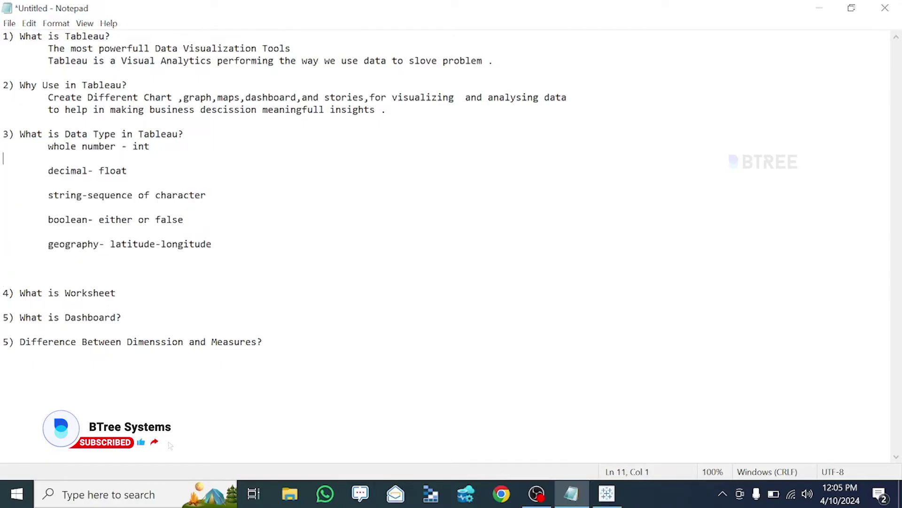
click(185, 220)
Step: Leave a blank line below the question "What is Worksheet" and start an indented answer reading "whorksheet is a"
click(121, 293)
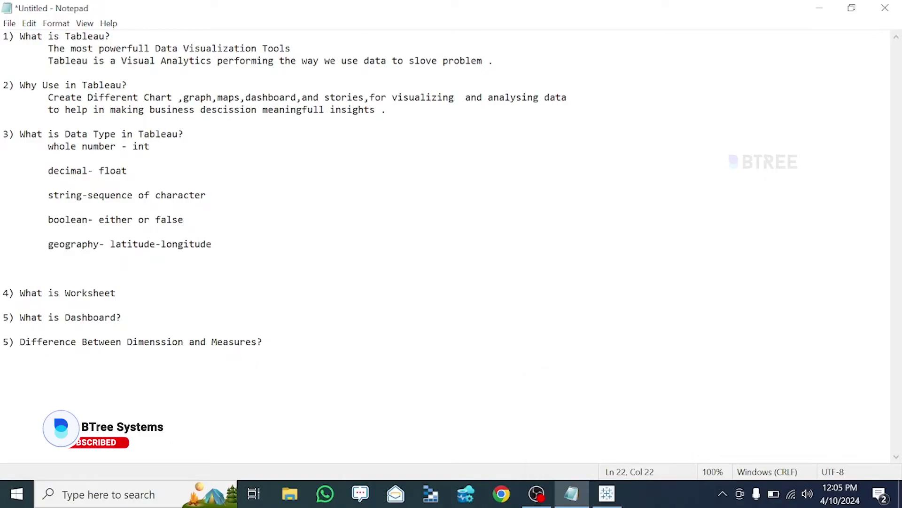
key(Return)
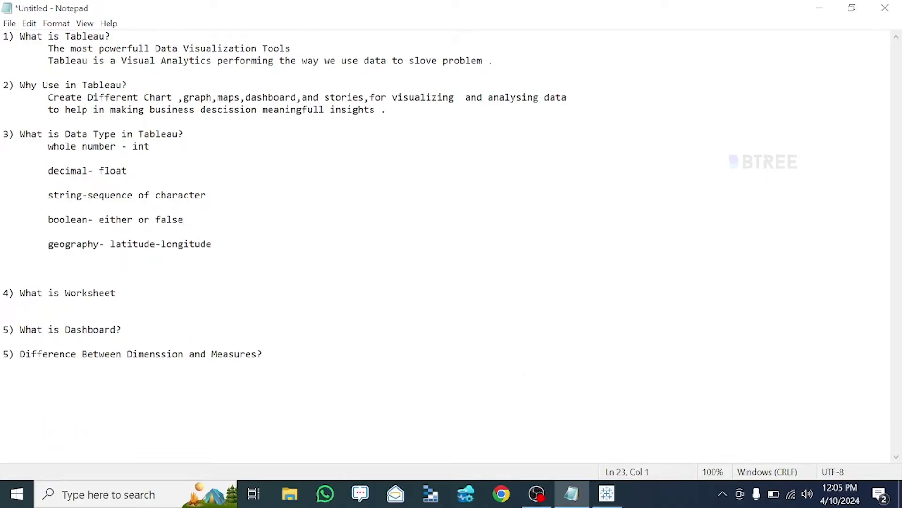
key(Down)
key(Tab)
text(whorksheet is a )
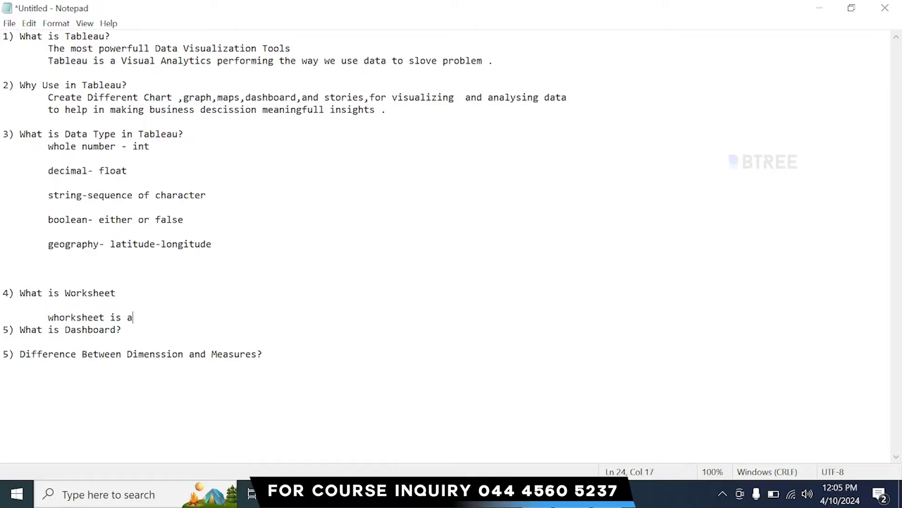
text(place wha)
Step: Continue the worksheet answer with "place where you can"
key(BackSpace)
text(ere yoc)
key(BackSpace)
text(u can)
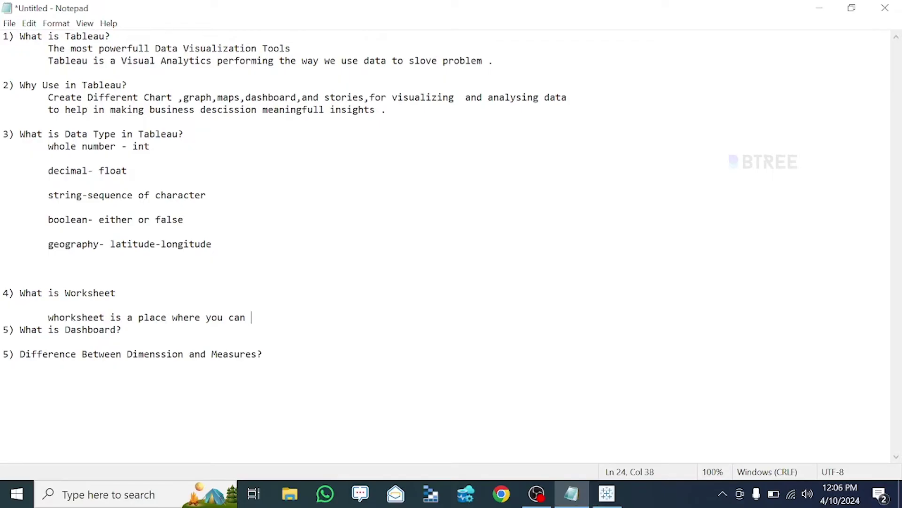
Step: Extend the worksheet answer with "creat chart /views"
text(chart)
key(BackSpace)
key(BackSpace)
key(BackSpace)
key(BackSpace)
key(BackSpace)
key(BackSpace)
text(creat chart  /views )
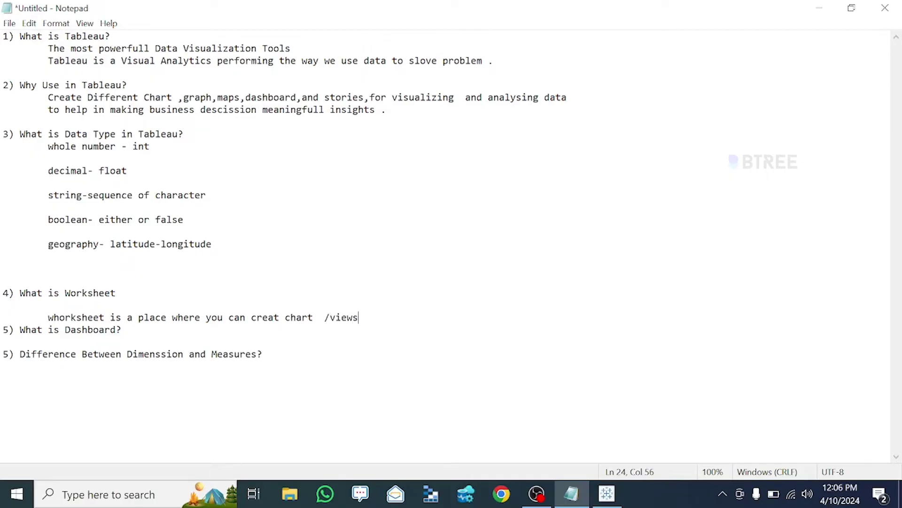
text(data a)
Step: Add "data analysis" to the worksheet answer after "/views"
key(BackSpace)
key(BackSpace)
text(analy)
key(BackSpace)
key(BackSpace)
key(BackSpace)
key(BackSpace)
key(BackSpace)
text(analysis )
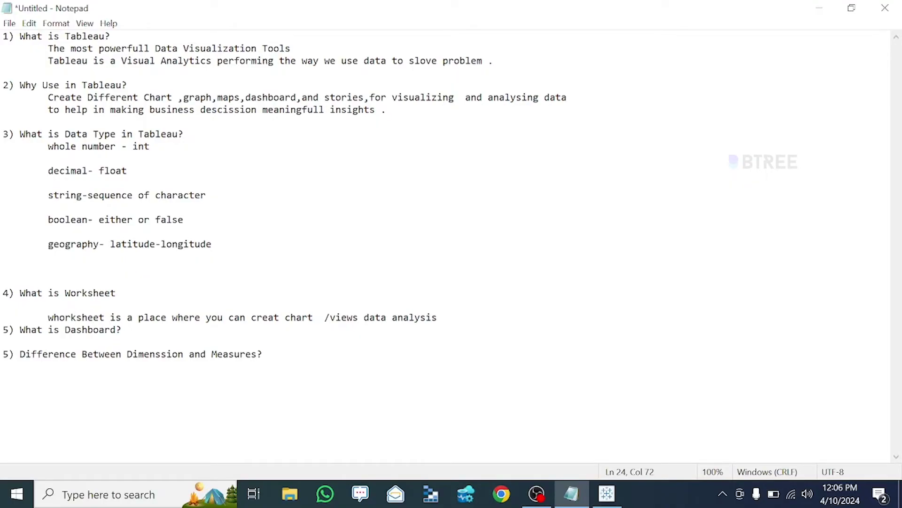
text( using)
text(a)
Step: Finish the worksheet answer with "using your data", adding an empty line below it and below the question "What is Dashboard?"
key(BackSpace)
key(BackSpace)
text(your data)
key(Return)
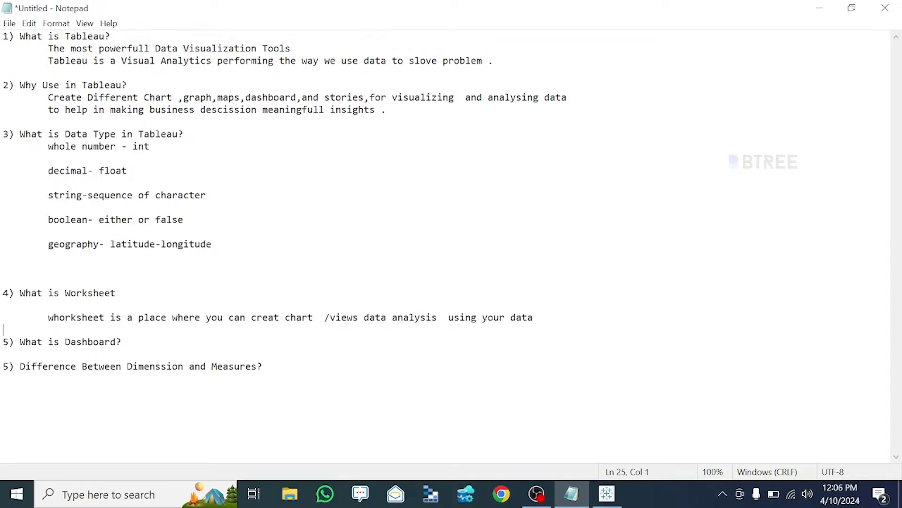
click(123, 342)
key(Return)
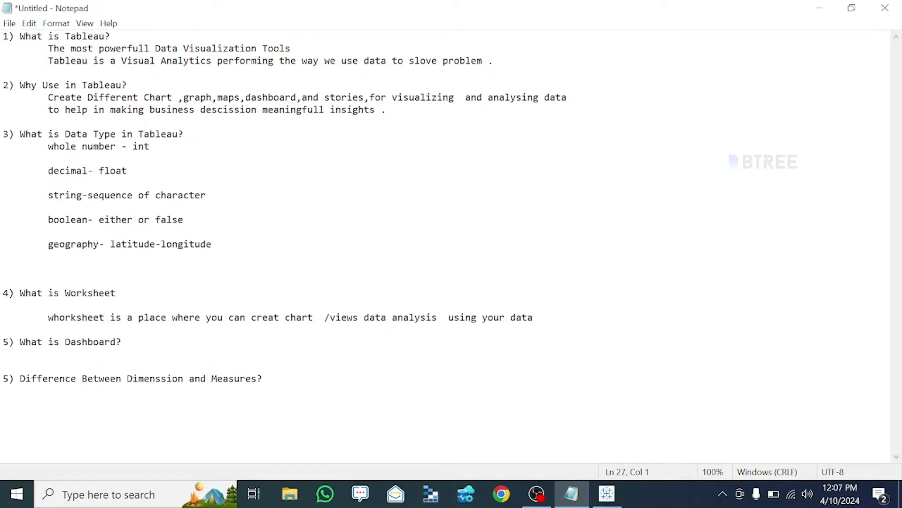
drag(48, 318, 104, 317)
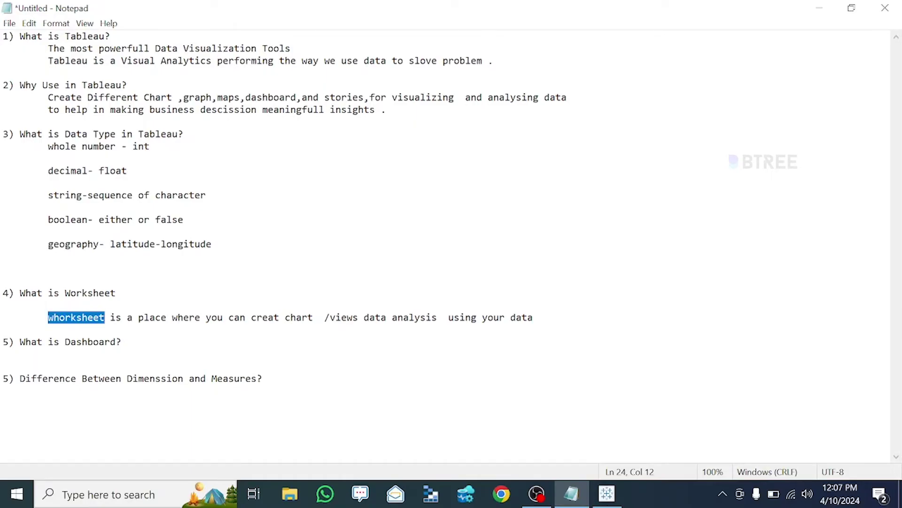
click(49, 329)
drag(48, 318, 104, 318)
click(116, 318)
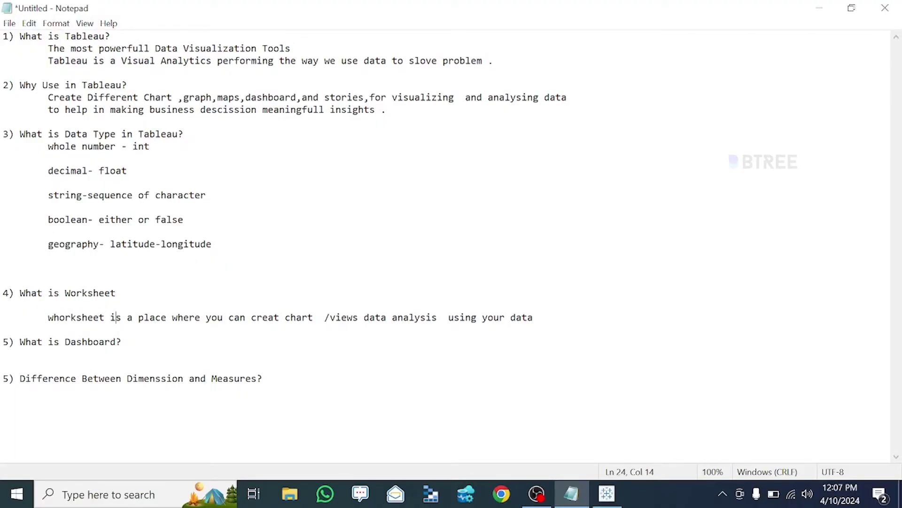
drag(48, 318, 122, 317)
click(205, 318)
Step: Start an indented answer reading "Dashboard is collection" directly below the question "What is Dashboard?"
click(4, 366)
click(48, 353)
text(Dashboard is collec t)
key(BackSpace)
key(BackSpace)
key(BackSpace)
text(tion of multiple workshee)
Step: Complete the dashboard sentence with "of multiple worksheet." and start a new line below it
key(BackSpace)
text(et.)
key(Return)
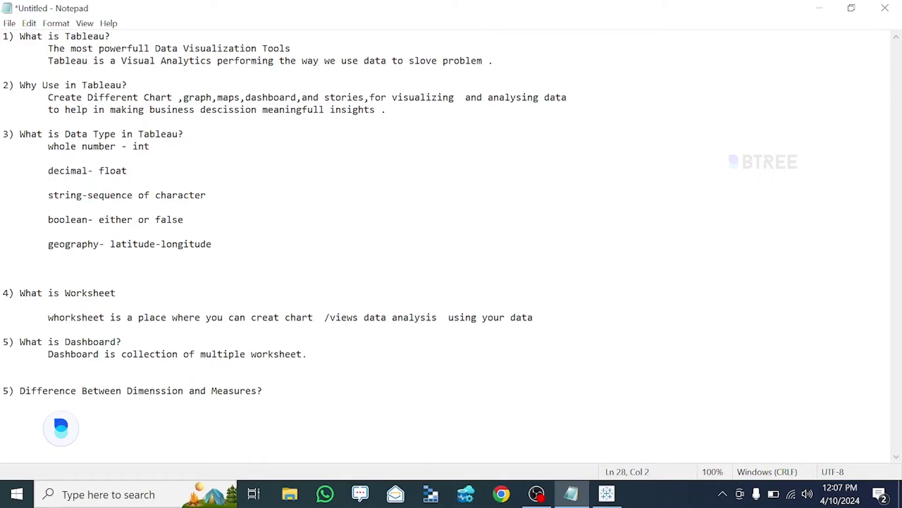
Step: Begin a second line of the dashboard answer with "there we can present"
text(t)
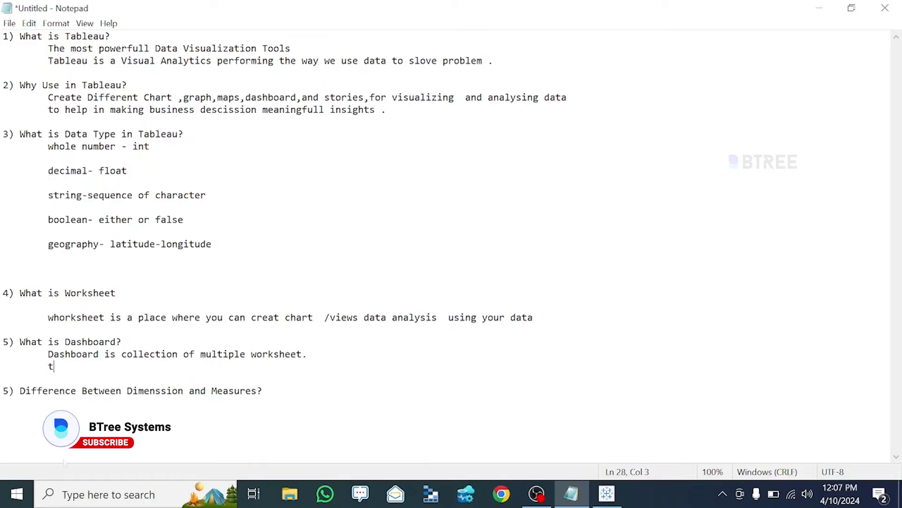
text(here we can )
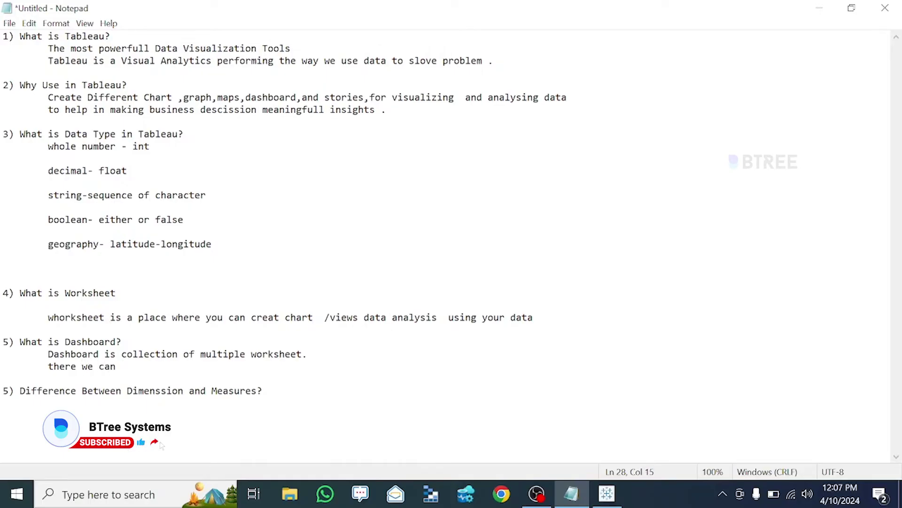
text(present)
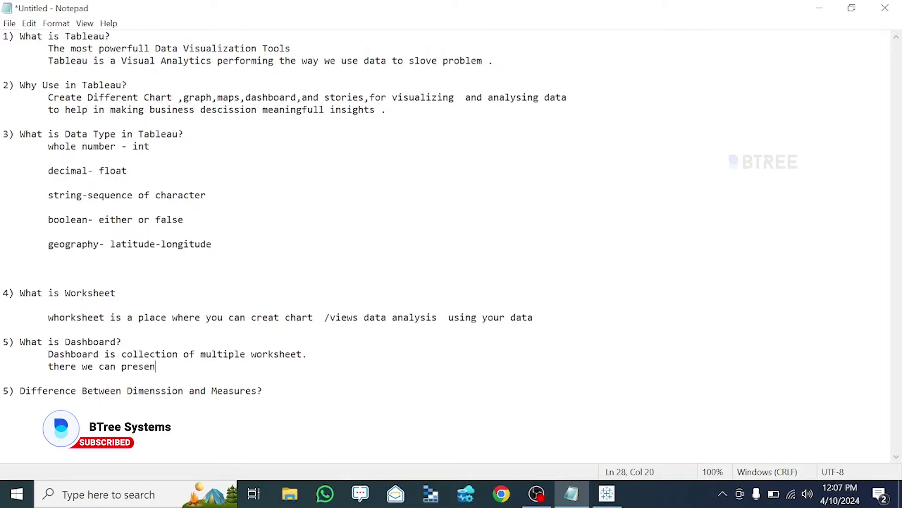
text( th)
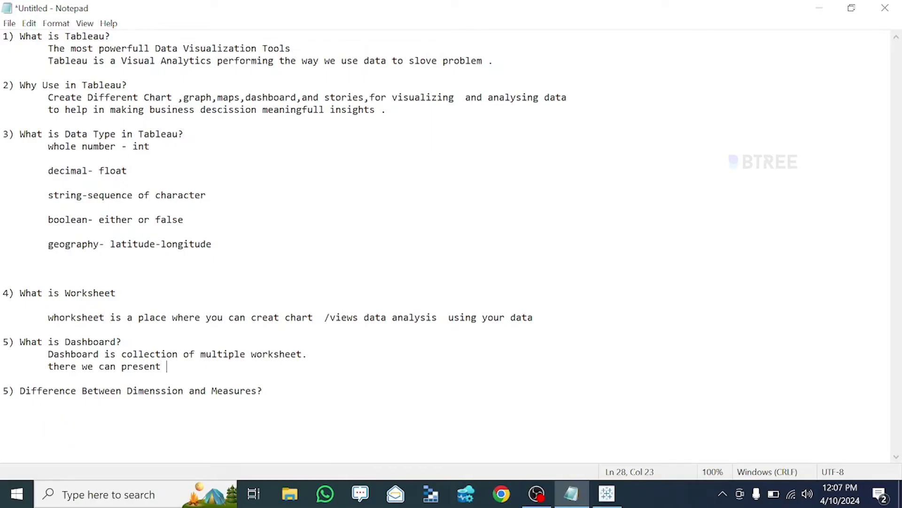